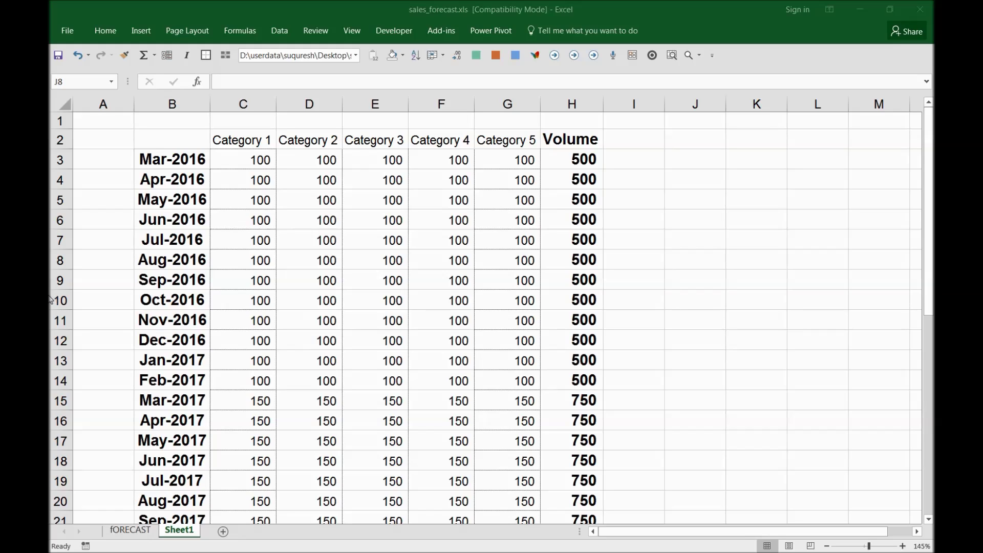
Look over the month labels and Volume values, then select cell I4
drag(154, 159, 168, 288)
click(625, 162)
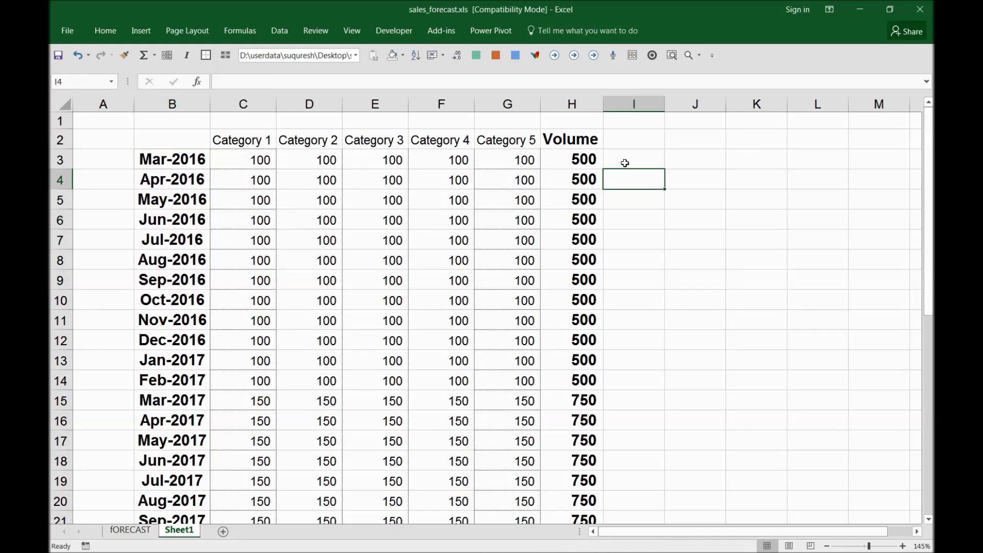
click(622, 194)
click(625, 166)
click(614, 218)
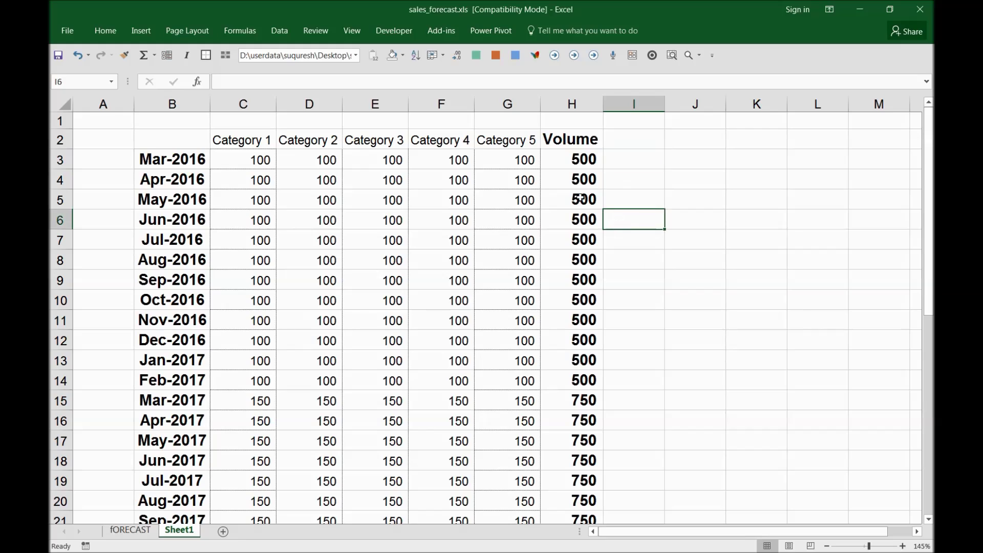
drag(592, 160, 594, 220)
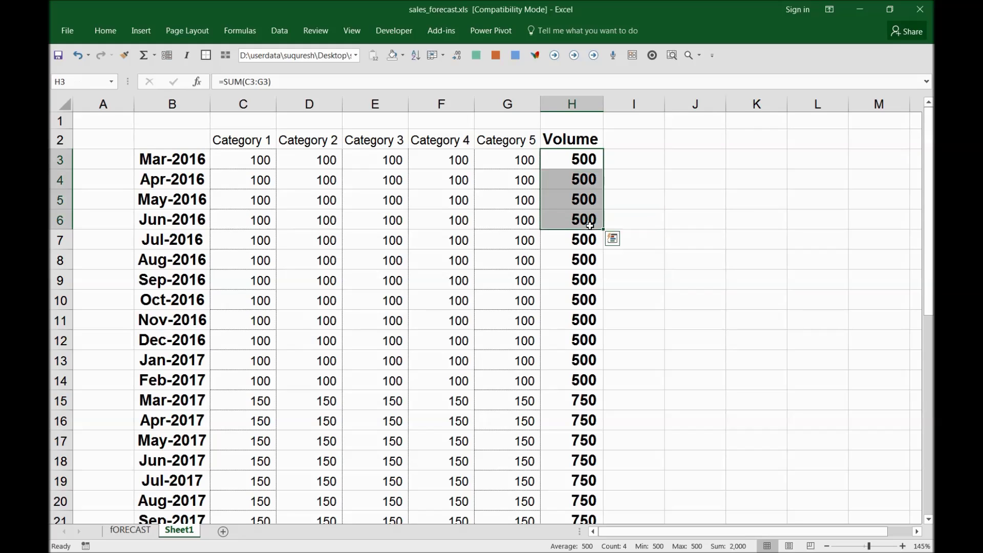
click(626, 254)
click(623, 217)
click(621, 160)
click(634, 193)
click(638, 177)
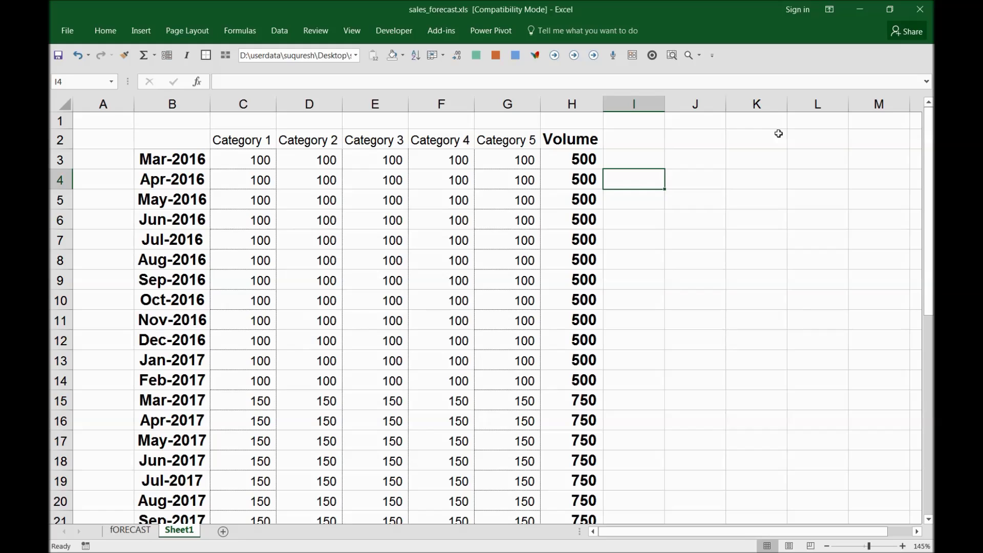
Enter =SUM($H$3:H4) in I4 so it shows a running total of 1,000
text(=)
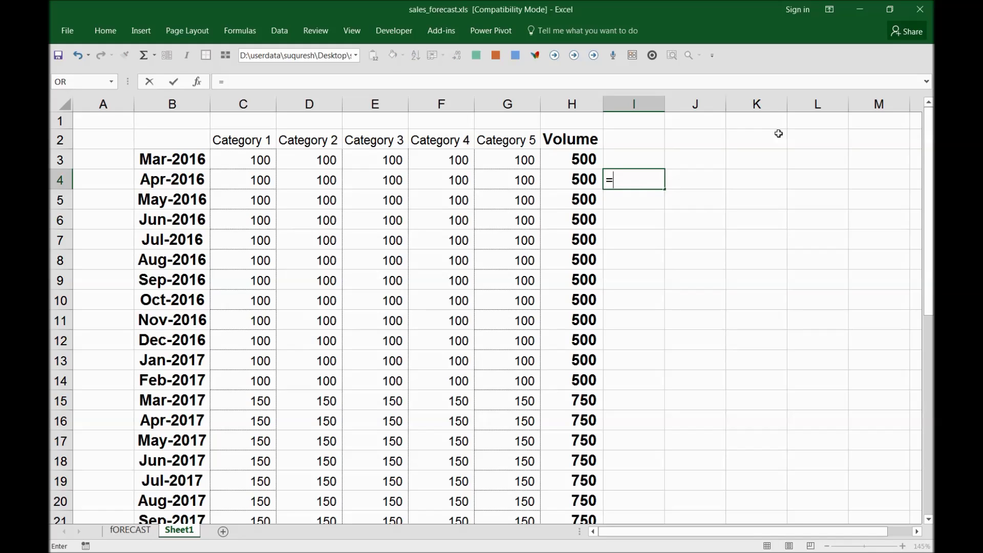
text(sum()
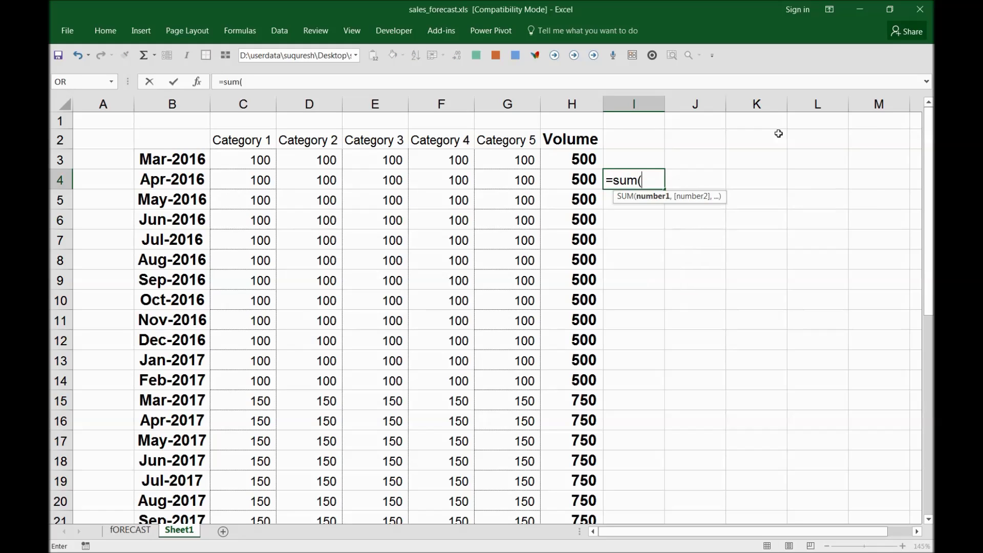
key(Left)
key(Up)
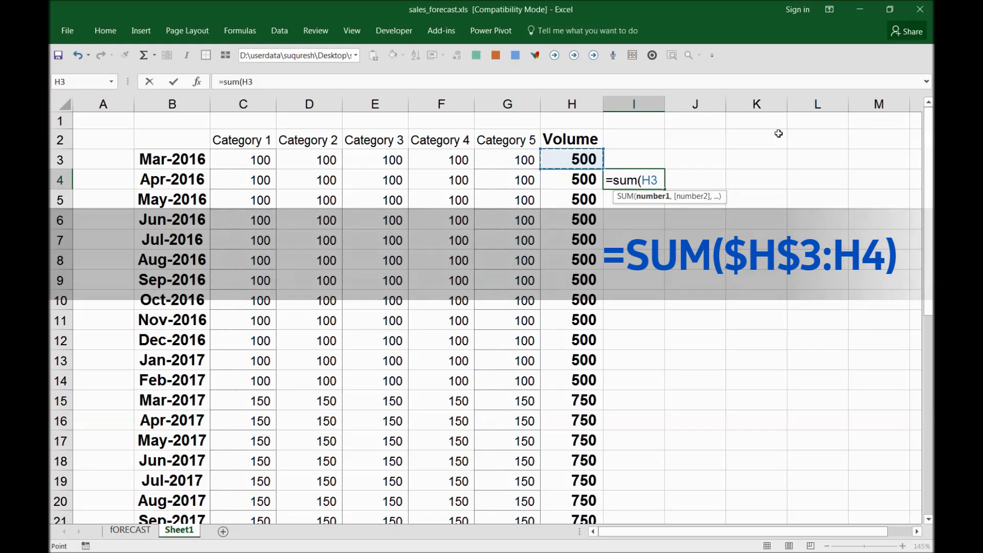
key(F4)
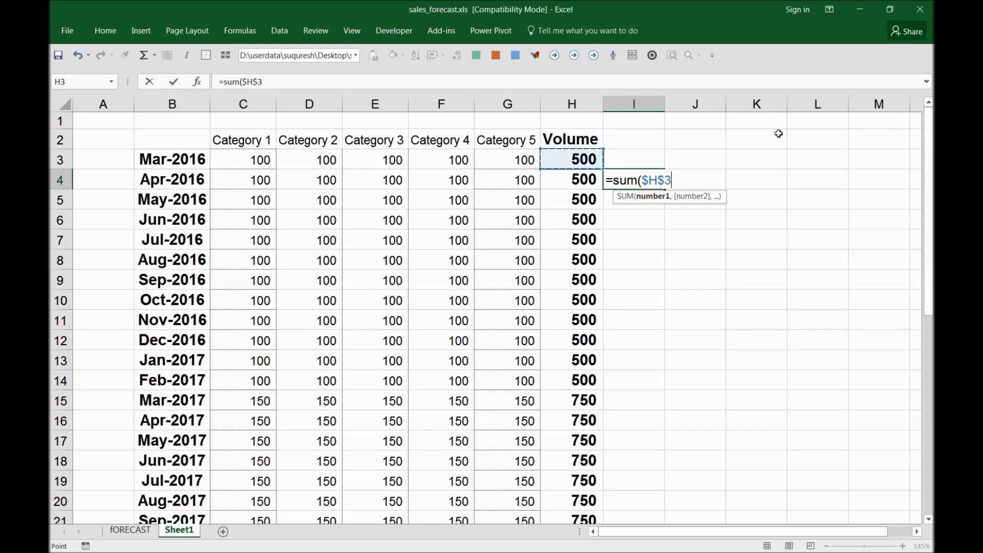
text(;)
key(BackSpace)
text(:)
key(Left)
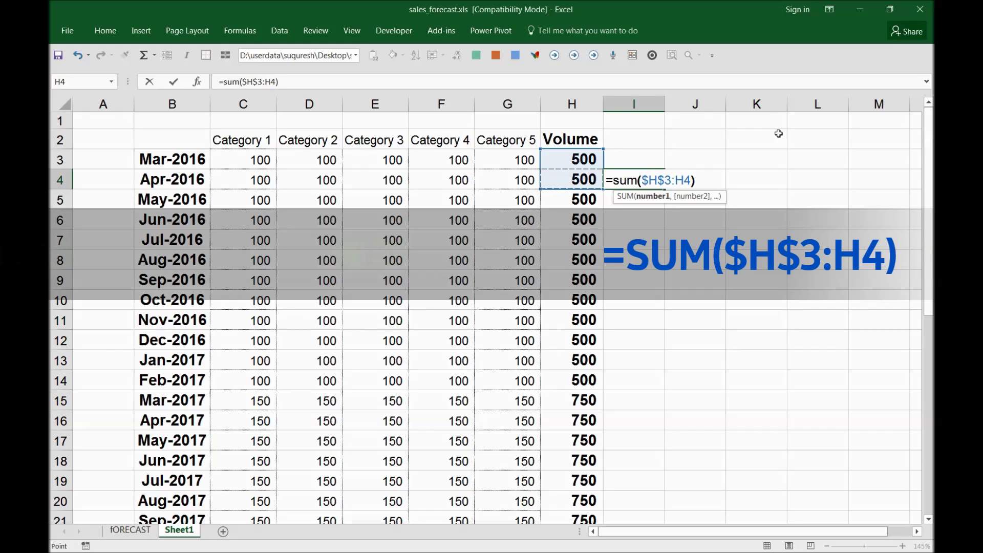
text())
key(ctrl+Return)
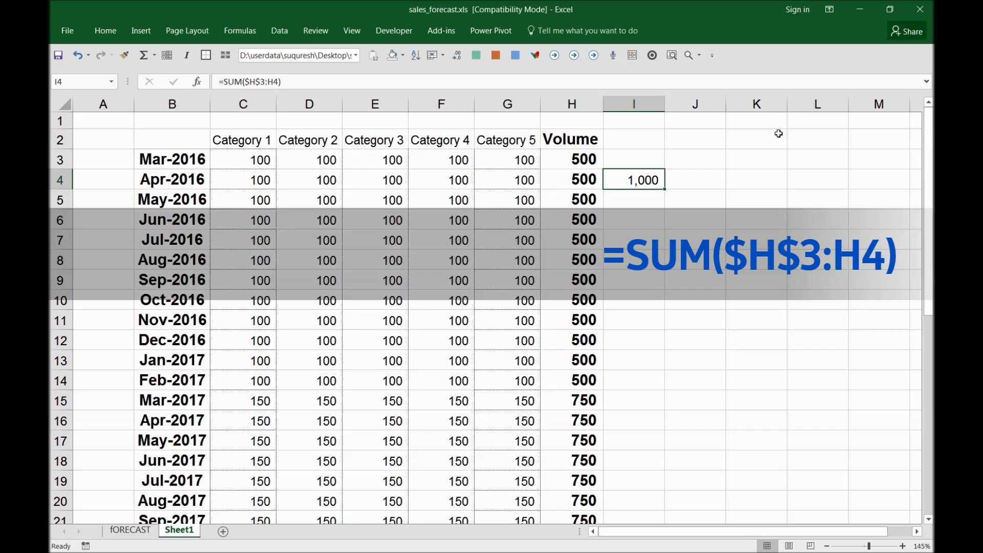
Shade the first two Volume cells H3:H4 orange
drag(572, 160, 573, 180)
click(403, 55)
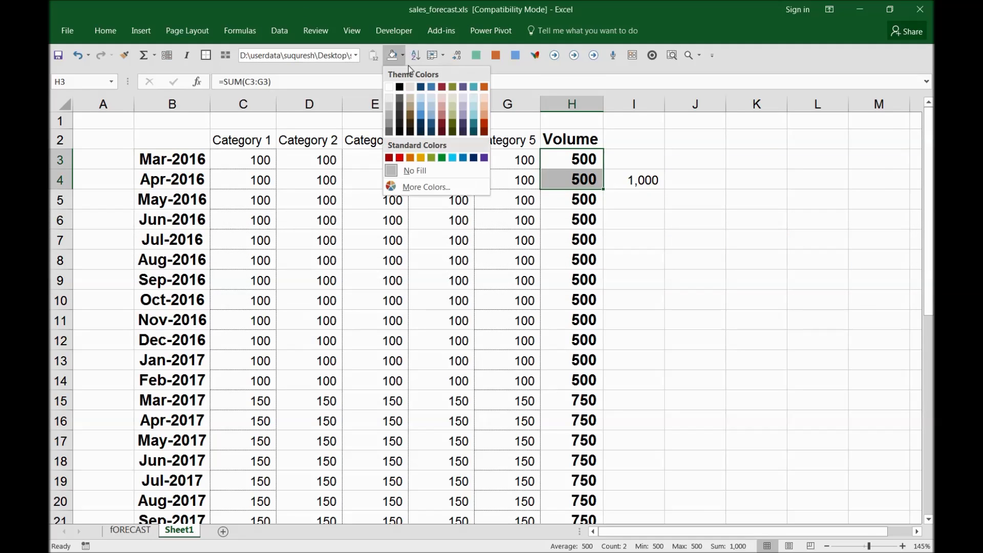
click(413, 155)
click(634, 240)
click(636, 178)
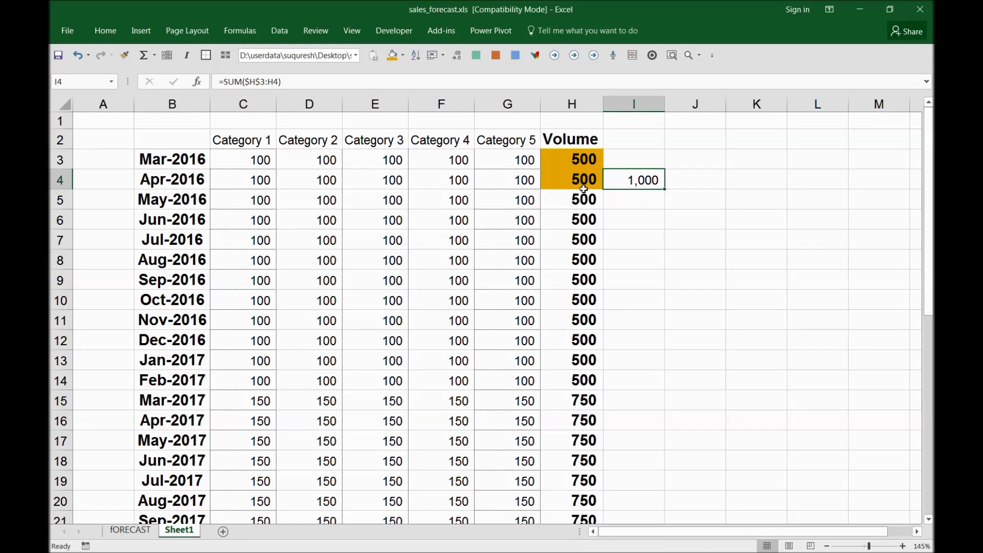
Copy I4's running total down to I5, which shows =SUM($H$3:H5) totalling 1,500
drag(583, 197, 611, 399)
click(595, 206)
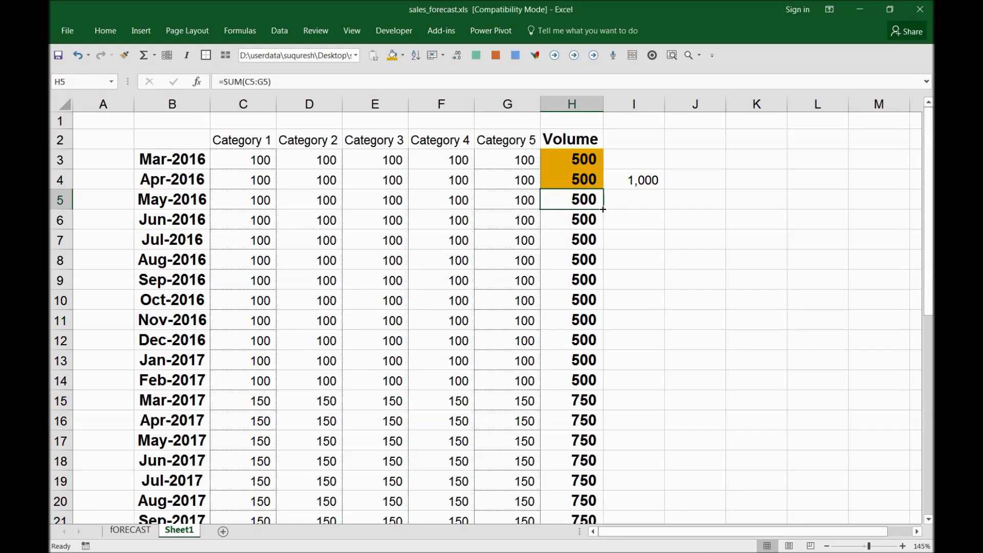
click(634, 180)
click(648, 165)
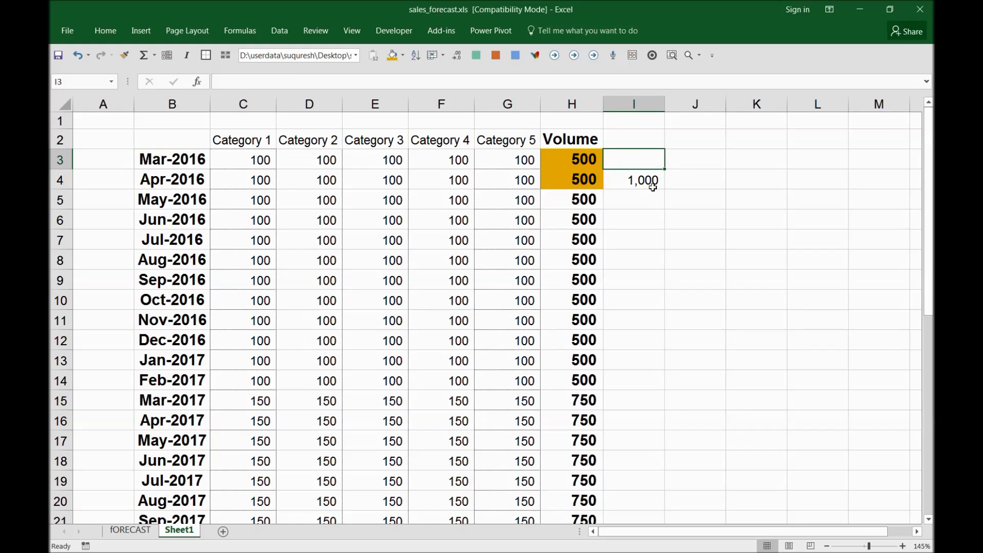
click(648, 186)
drag(662, 189, 659, 207)
click(633, 197)
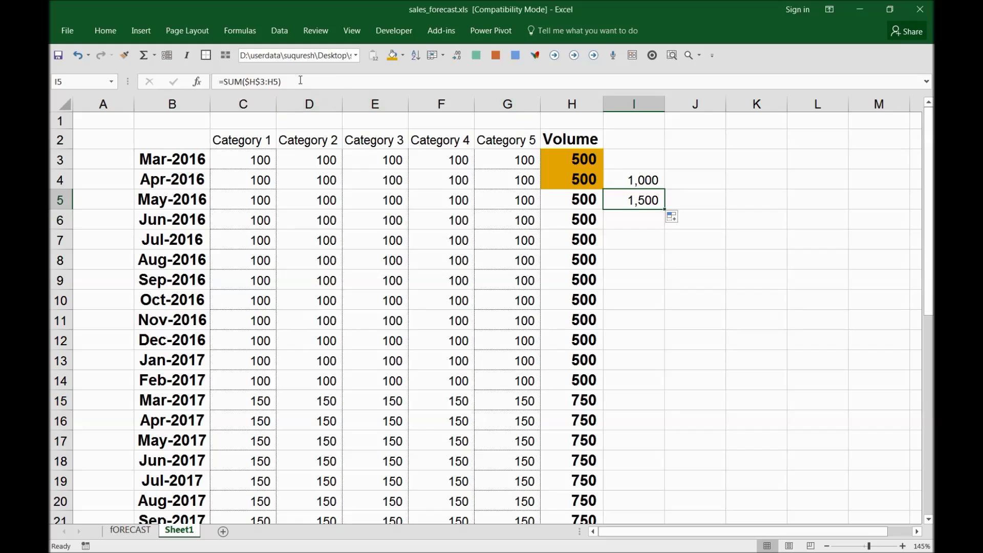
key(F2)
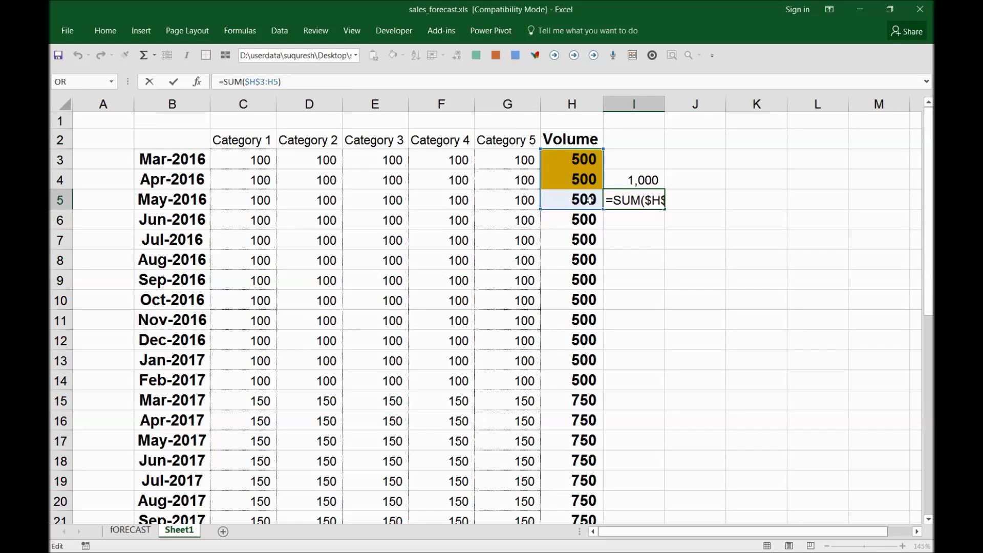
key(ctrl+Return)
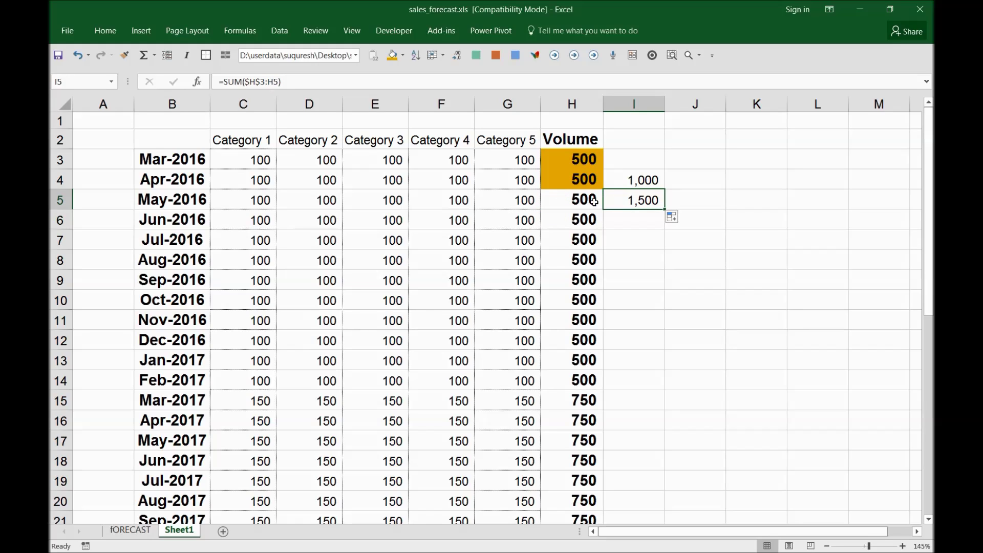
Check the H3:H5 sum and review the anchored $H$3 in I4's formula
click(578, 153)
drag(577, 183, 594, 199)
click(610, 177)
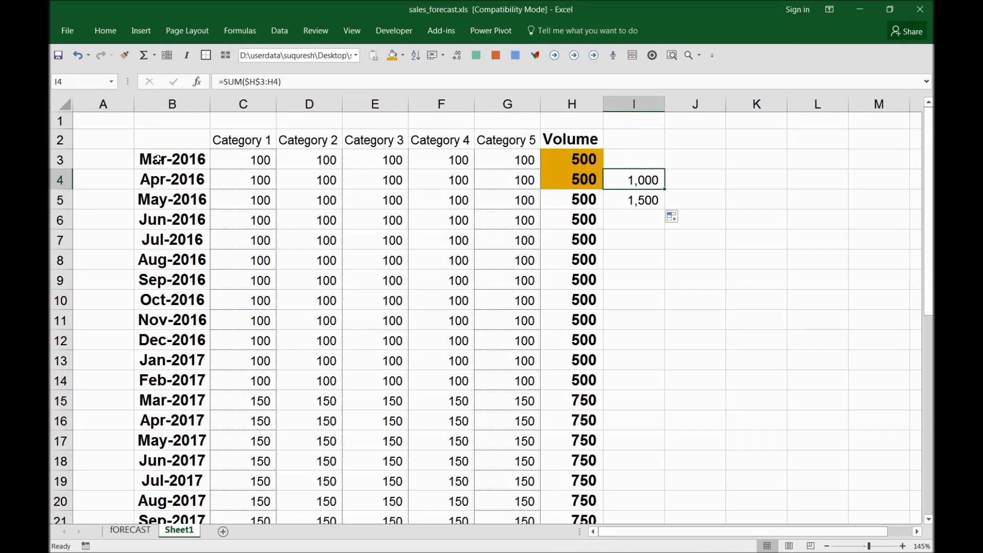
drag(264, 82, 248, 82)
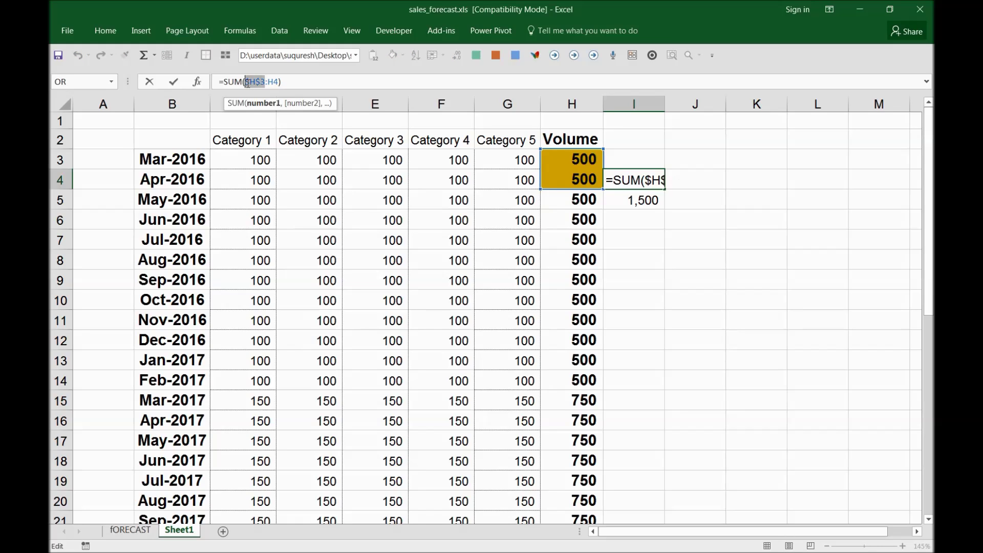
key(ctrl+Return)
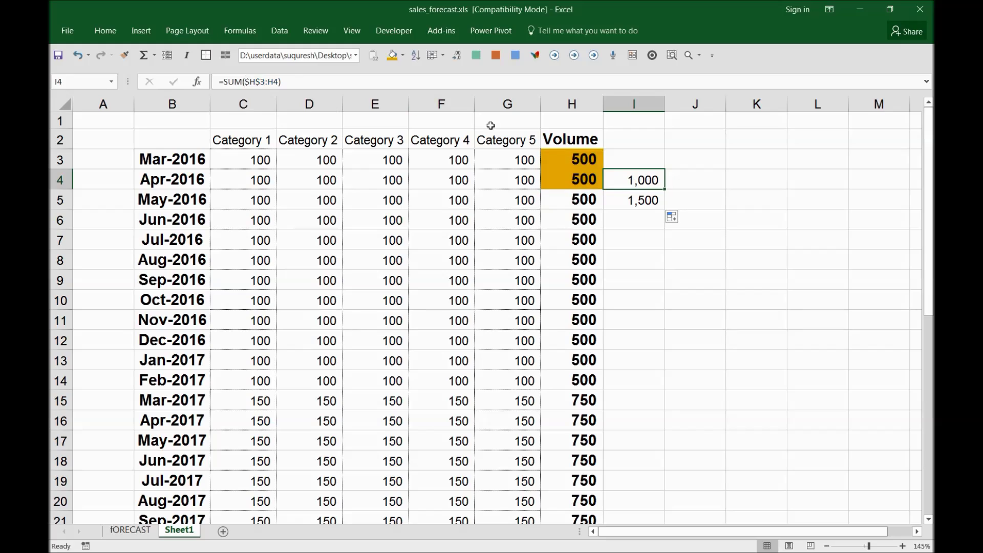
Fill the running total down to I18 and review several of the totals
drag(665, 187, 660, 468)
click(634, 340)
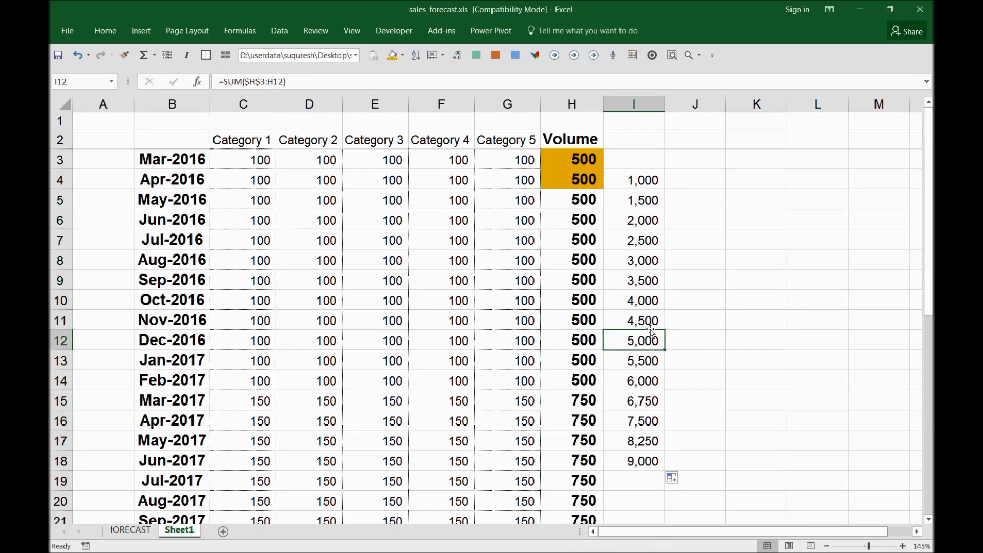
drag(634, 200, 634, 421)
scroll(628, 401, down, 2)
Extend the running totals down to I39, ending at 39,000, then move to the FORECAST sheet
click(637, 345)
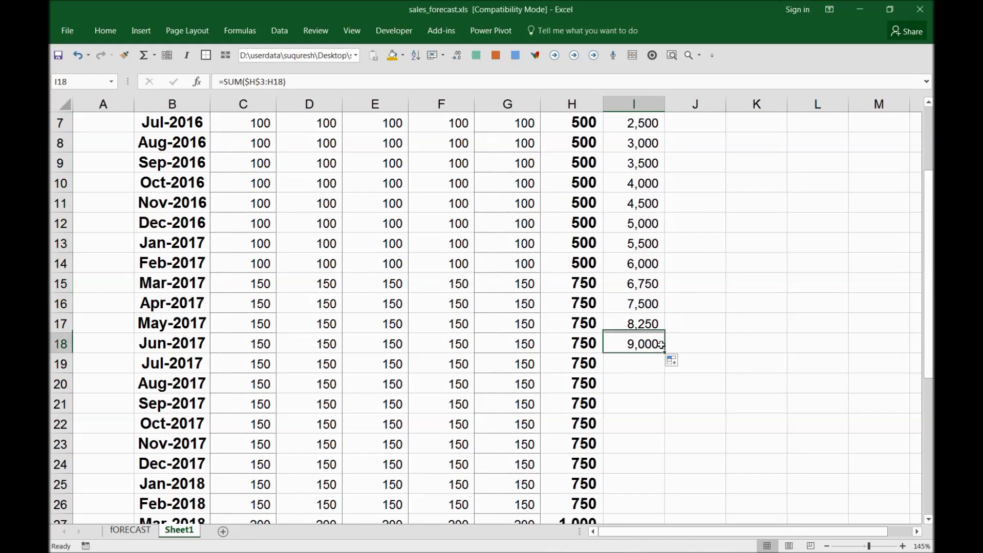
drag(666, 353, 649, 493)
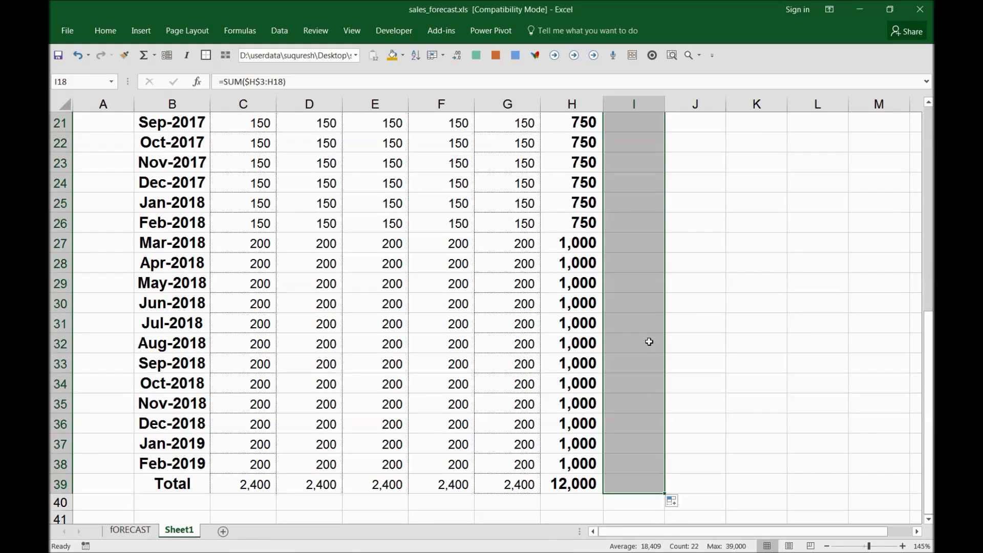
click(649, 264)
scroll(635, 358, up, 7)
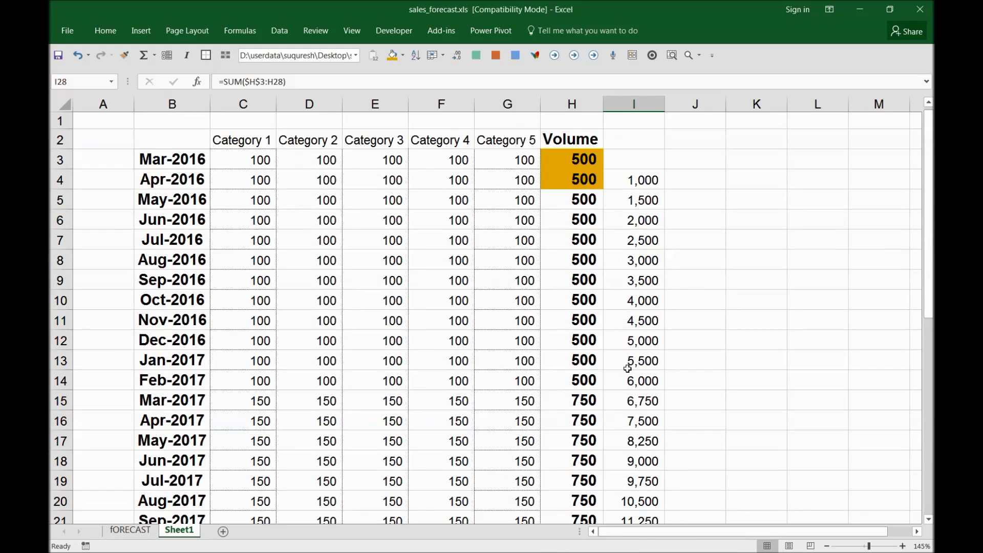
click(628, 179)
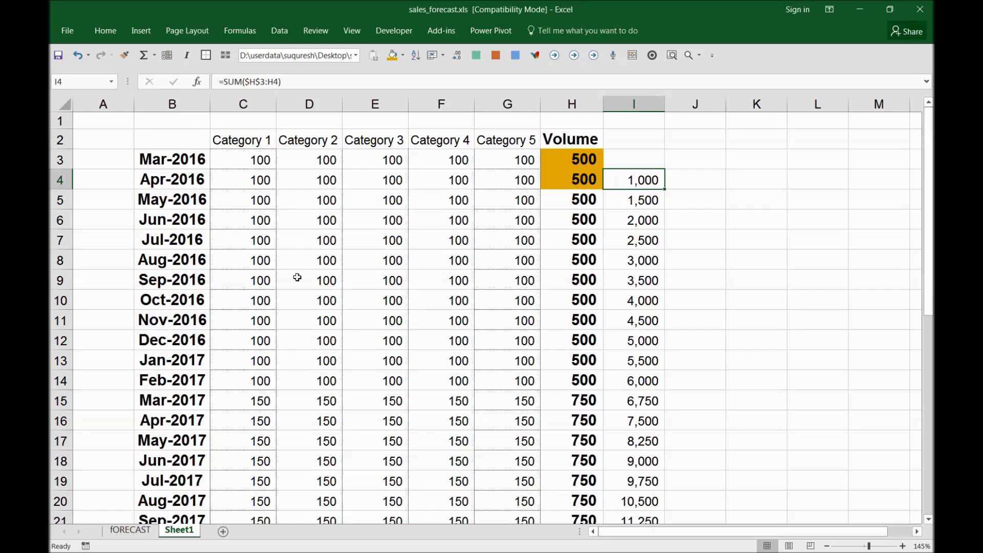
click(131, 532)
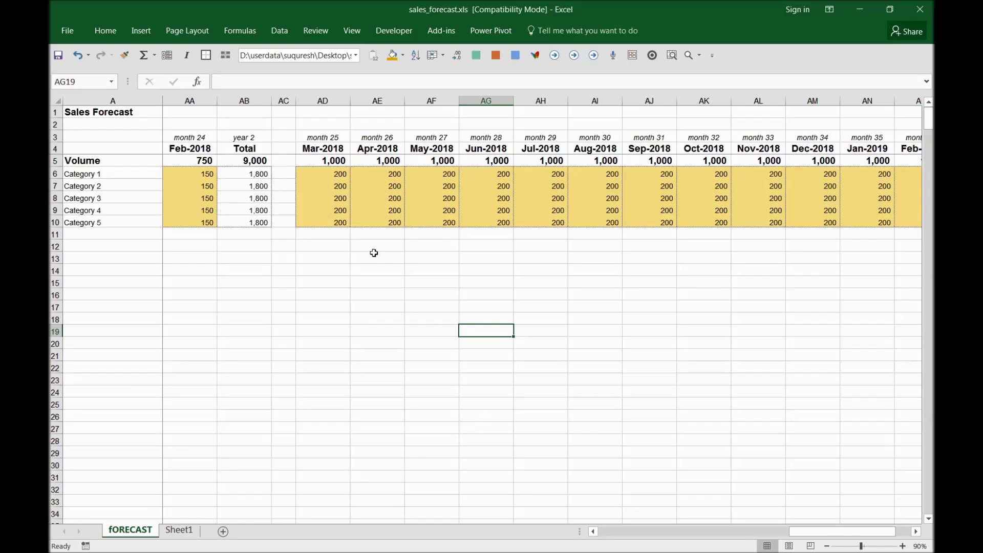
Enter =SUM($AA$5:AB5) in FORECAST cell AB2, giving a running Volume total of 9,750
click(192, 122)
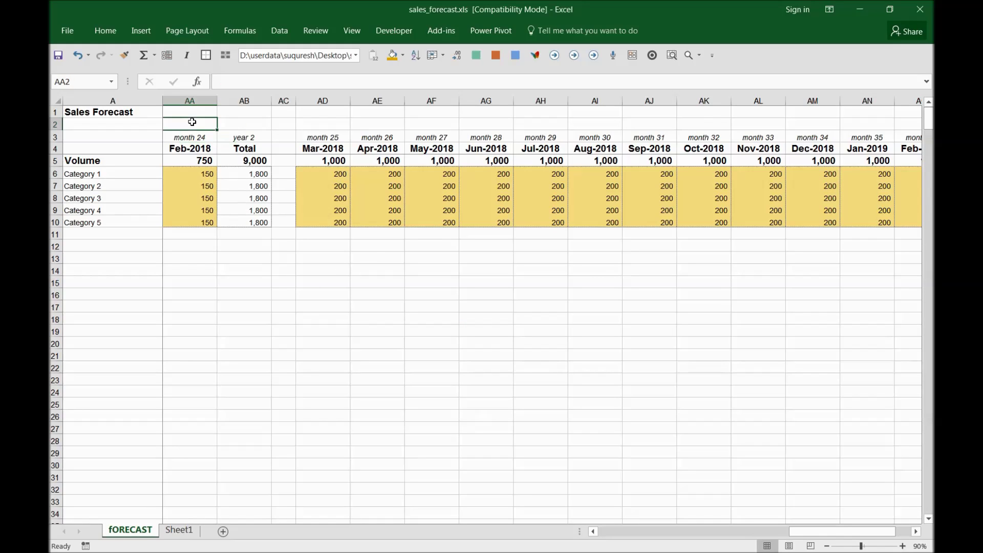
click(225, 123)
text(=)
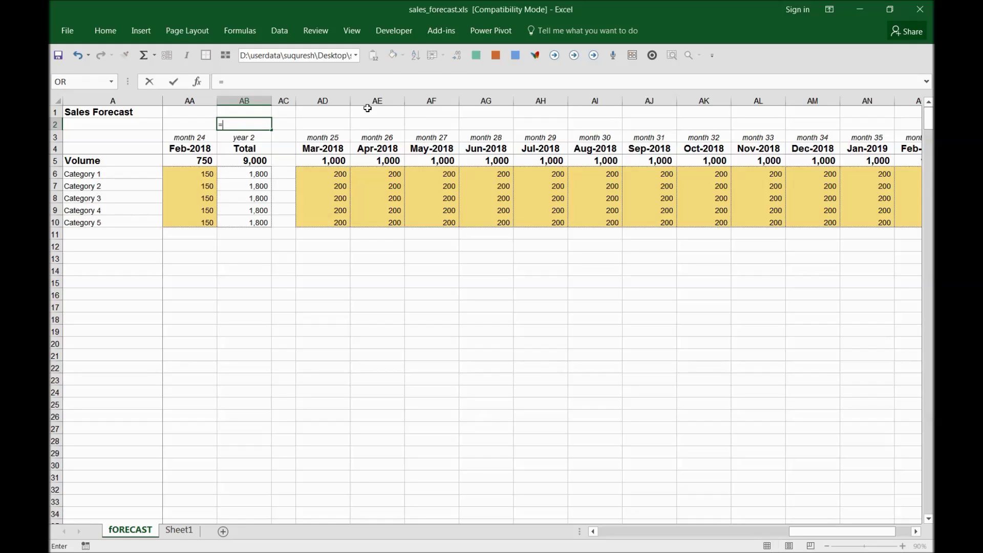
text(sum)
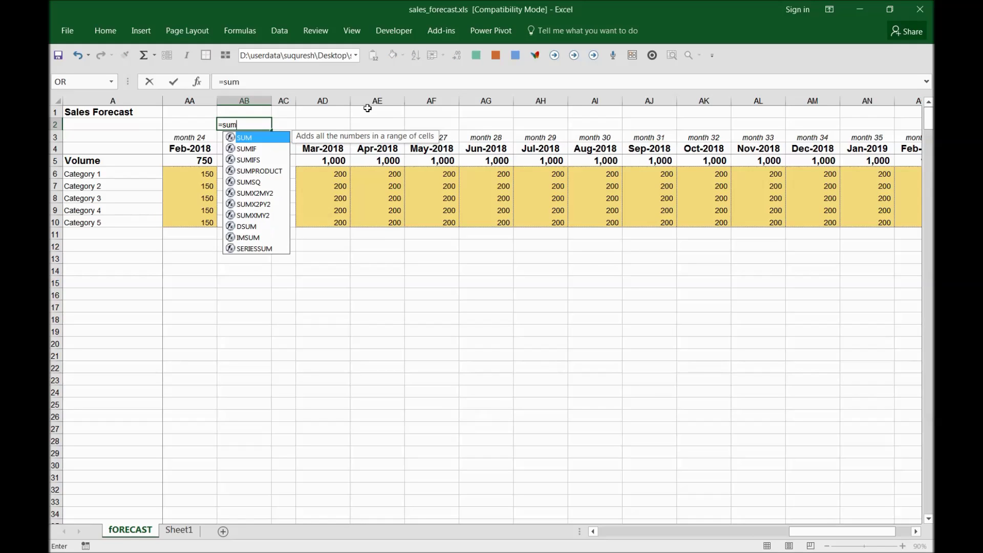
text(()
key(Left)
key(Down)
key(Down)
key(Down)
key(Down)
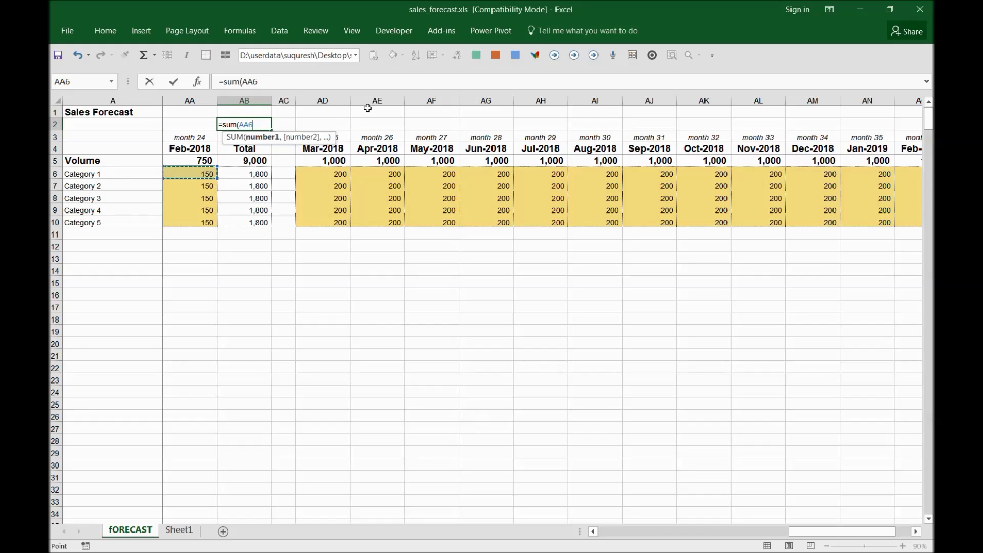
key(Up)
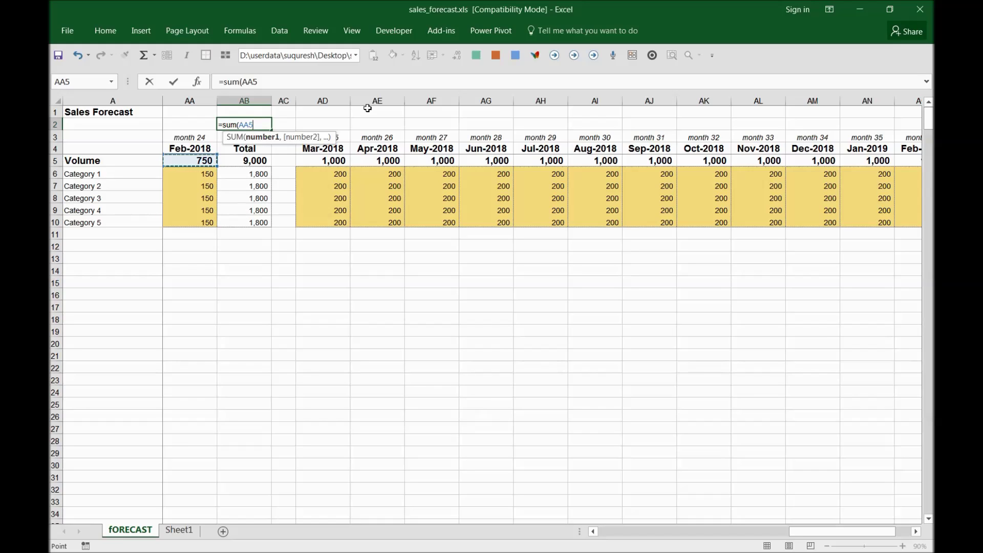
key(F8)
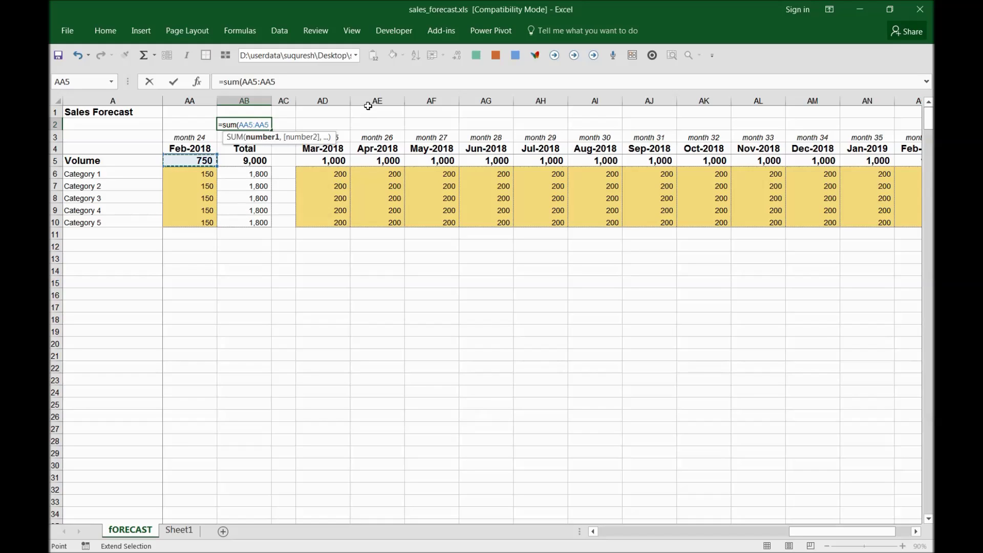
key(BackSpace)
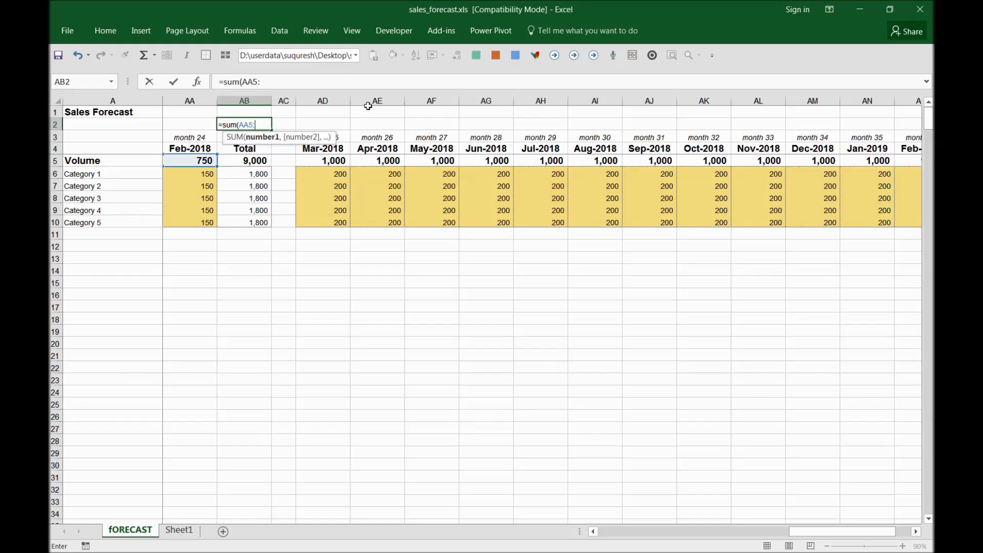
key(Down)
key(Down)
key(Down)
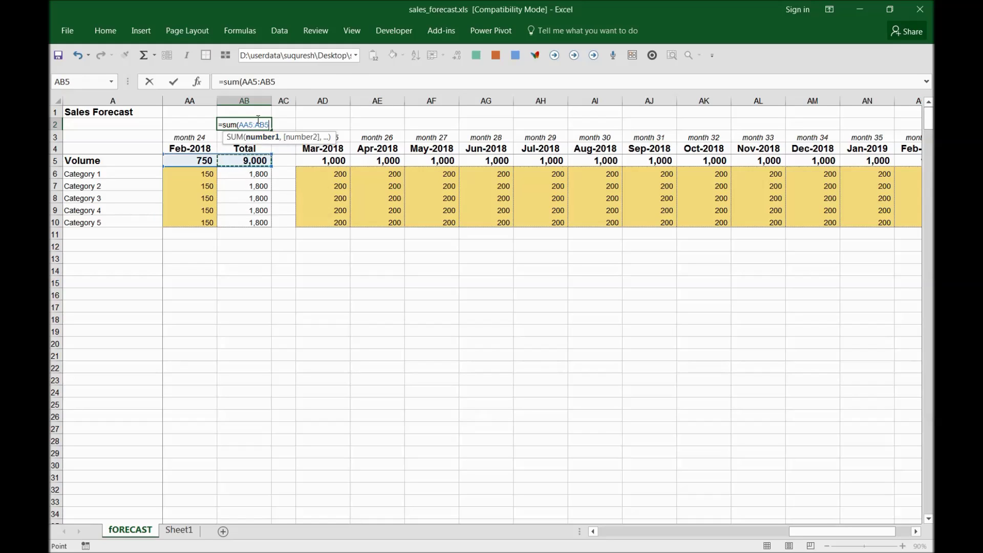
click(254, 125)
key(F4)
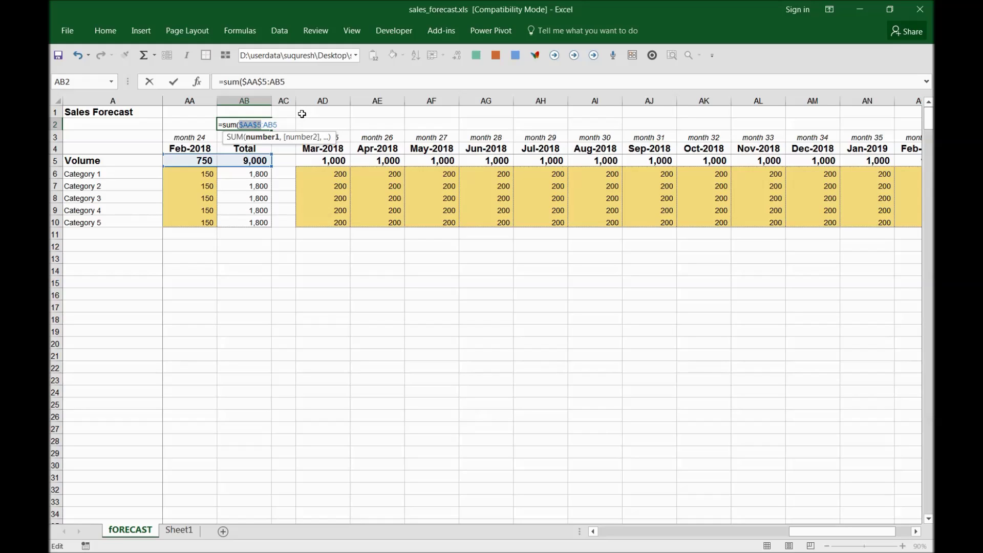
key(Return)
key(Up)
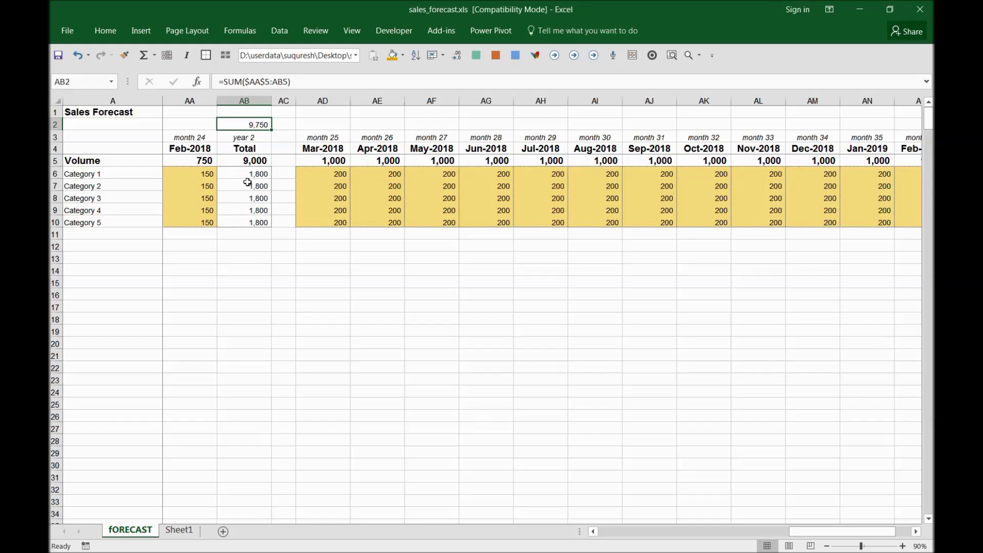
Fill AB2's running total across to AN2 (20,750), then highlight $H$3 in Sheet1's I4 formula
drag(269, 132, 706, 144)
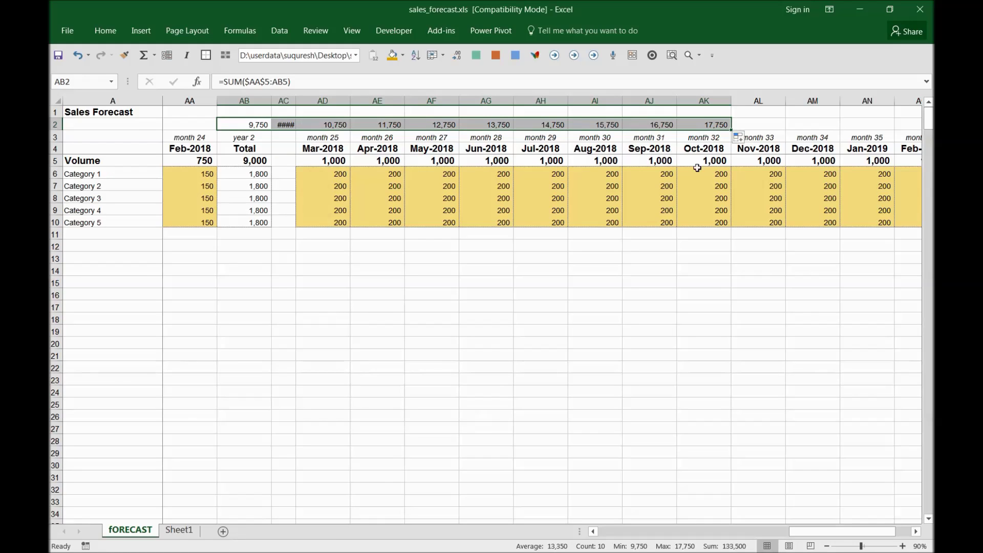
drag(732, 129, 893, 130)
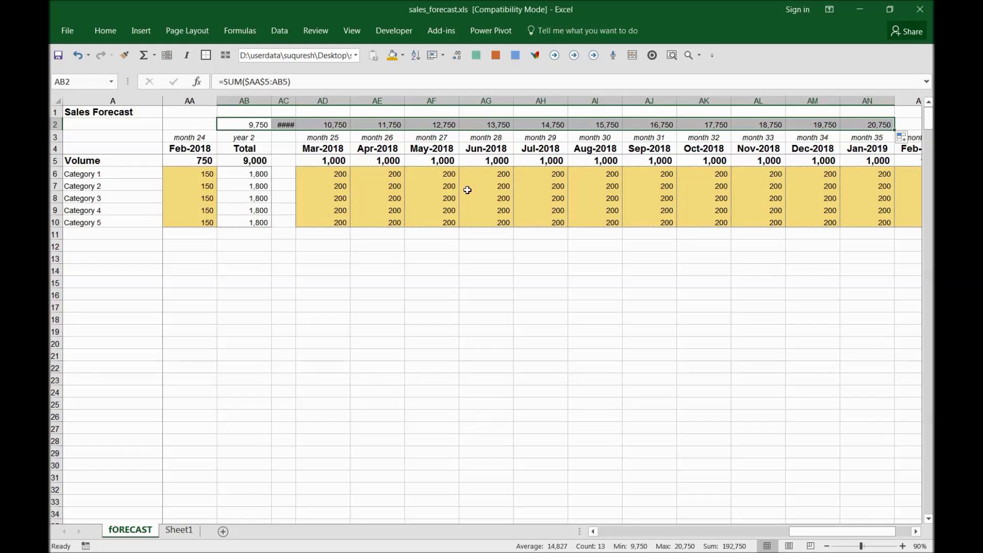
click(179, 529)
click(298, 81)
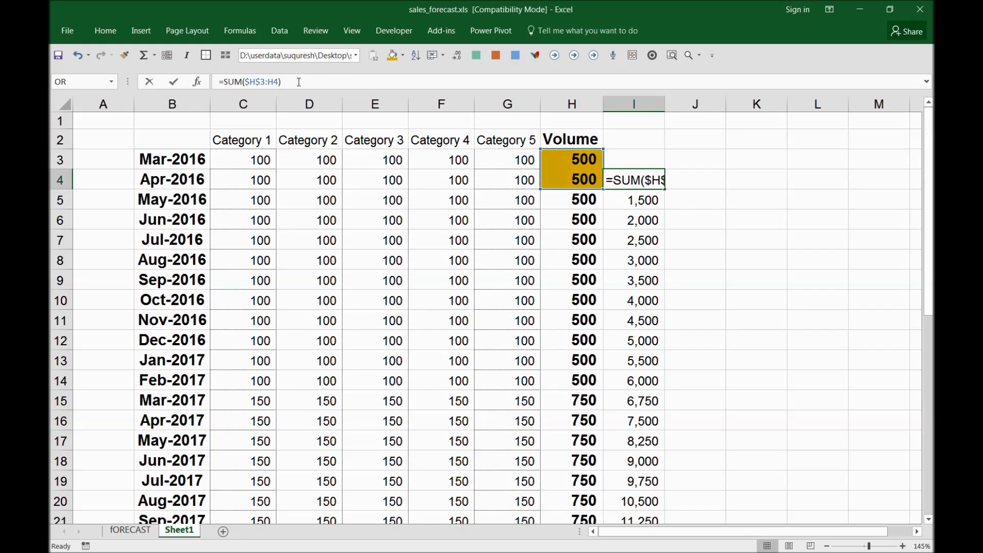
drag(250, 81, 267, 81)
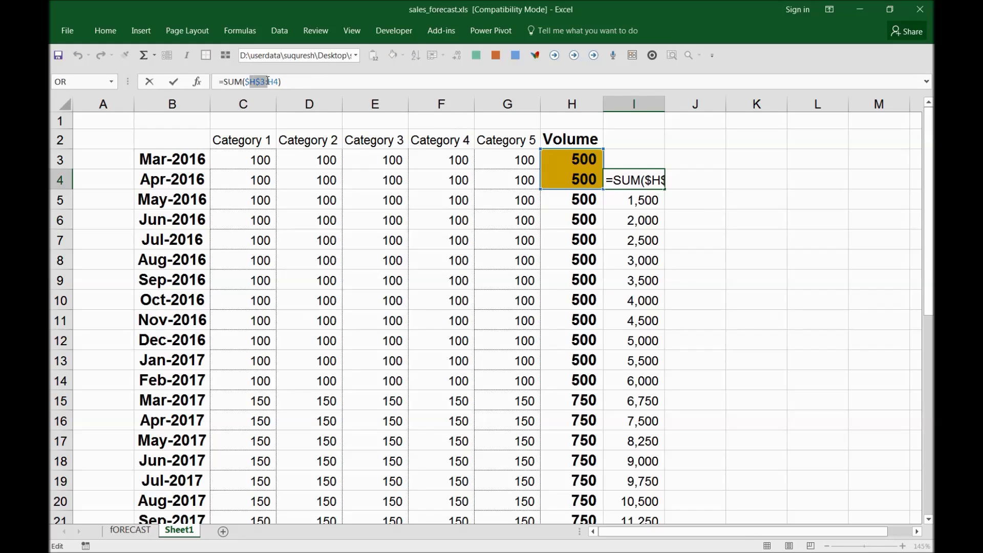